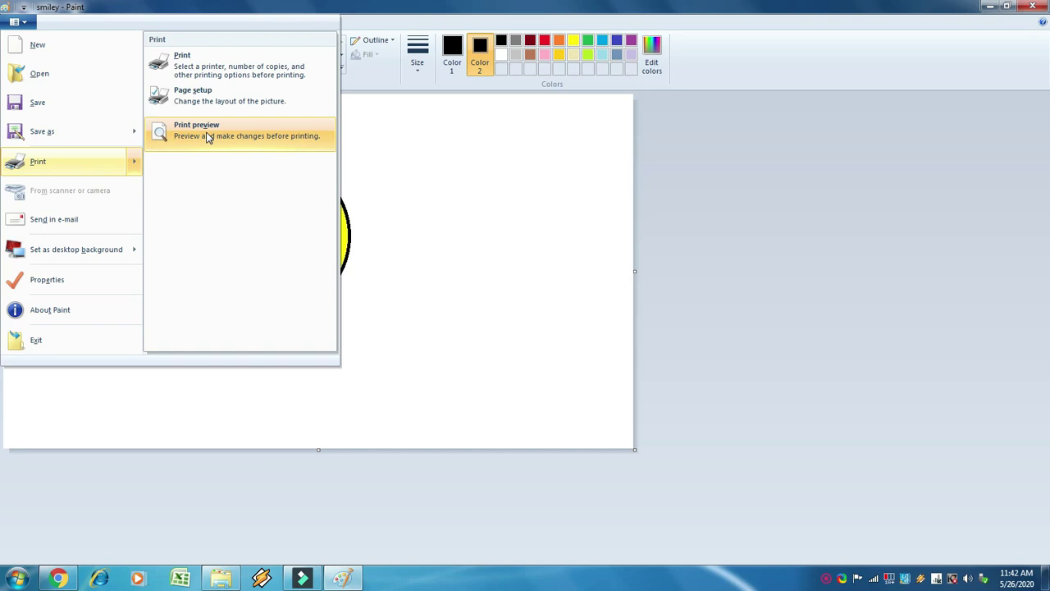
# Step: Check the smiley picture in print preview and close the preview
pyautogui.click(207, 138)
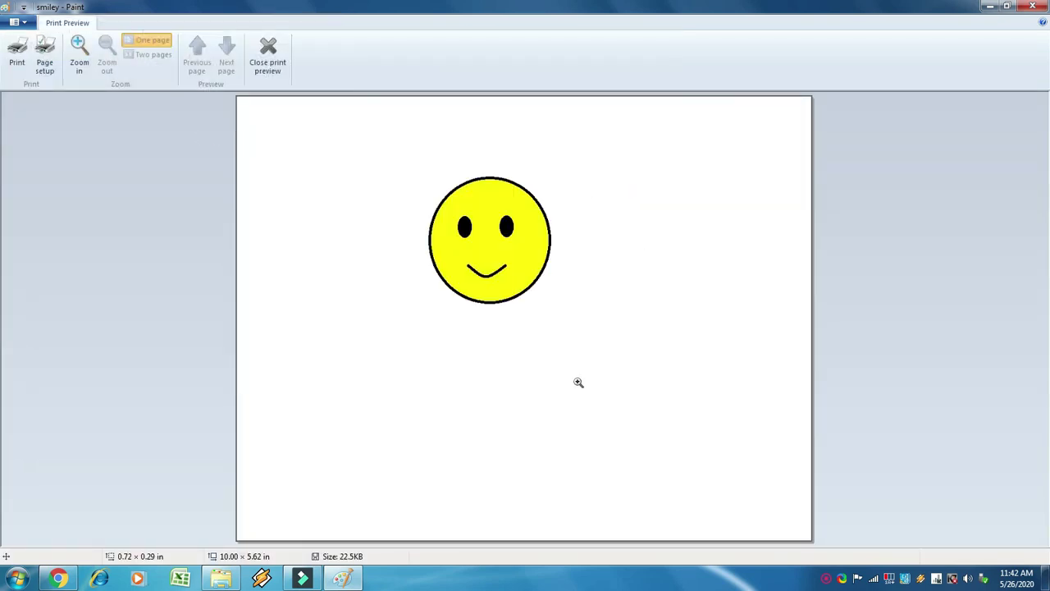
pyautogui.click(268, 55)
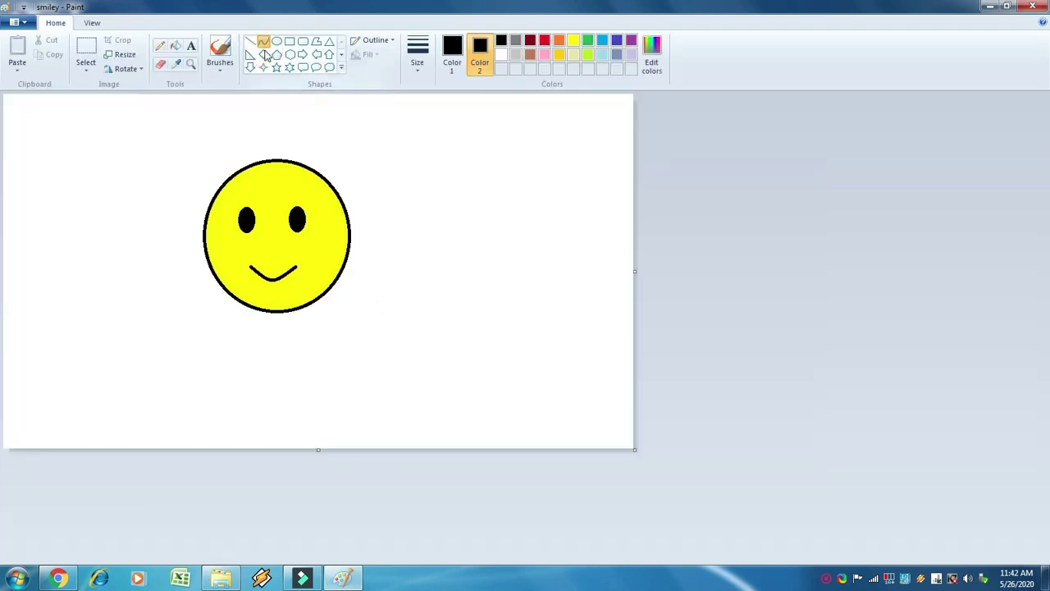
# Step: Set the smiley picture as a centered desktop background, check it on the desktop, and return to the picture
pyautogui.click(23, 26)
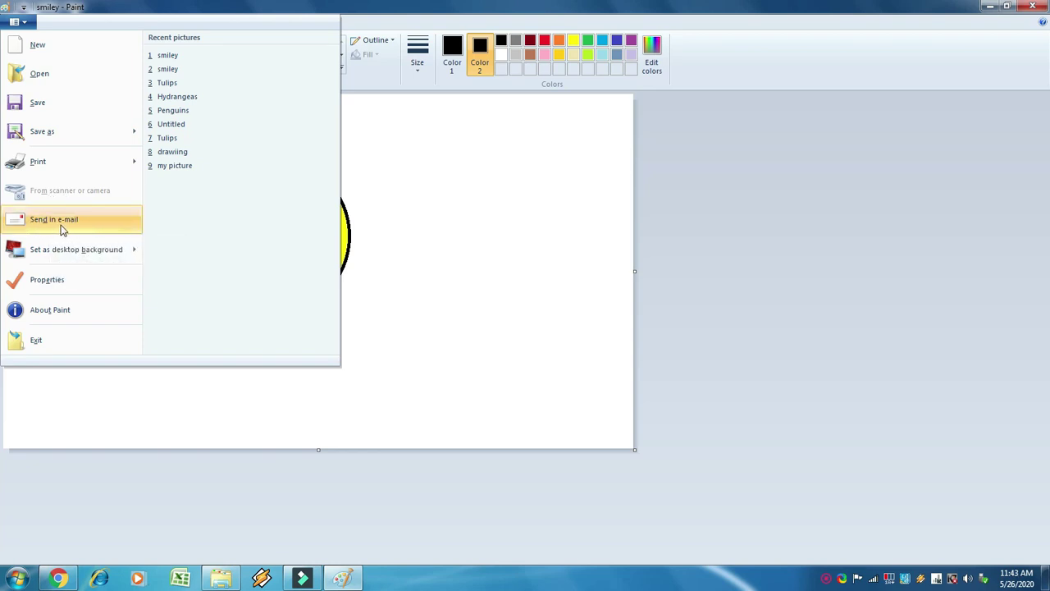
pyautogui.moveTo(66, 255)
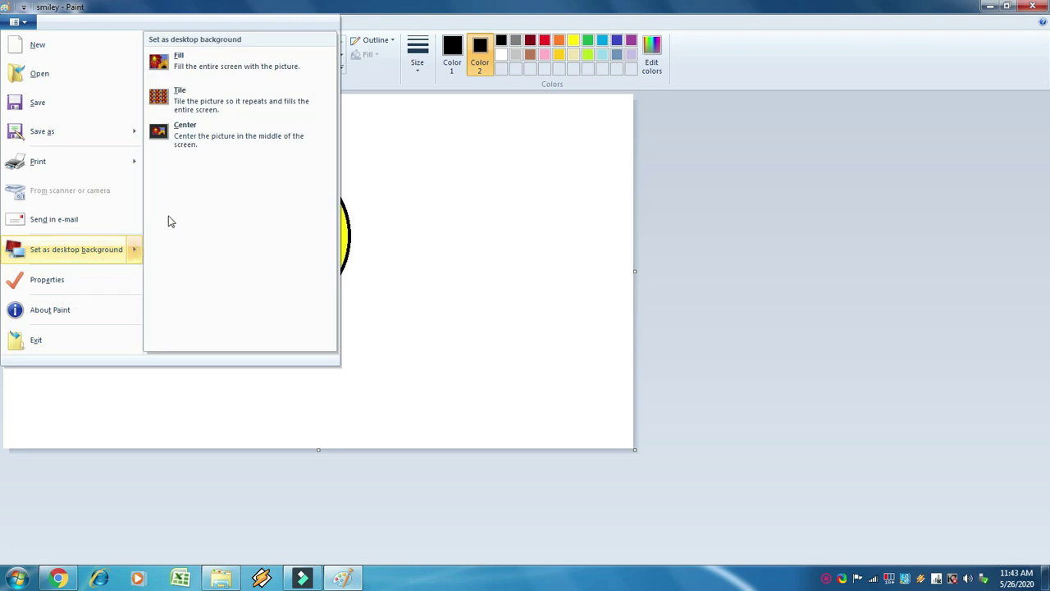
pyautogui.click(184, 140)
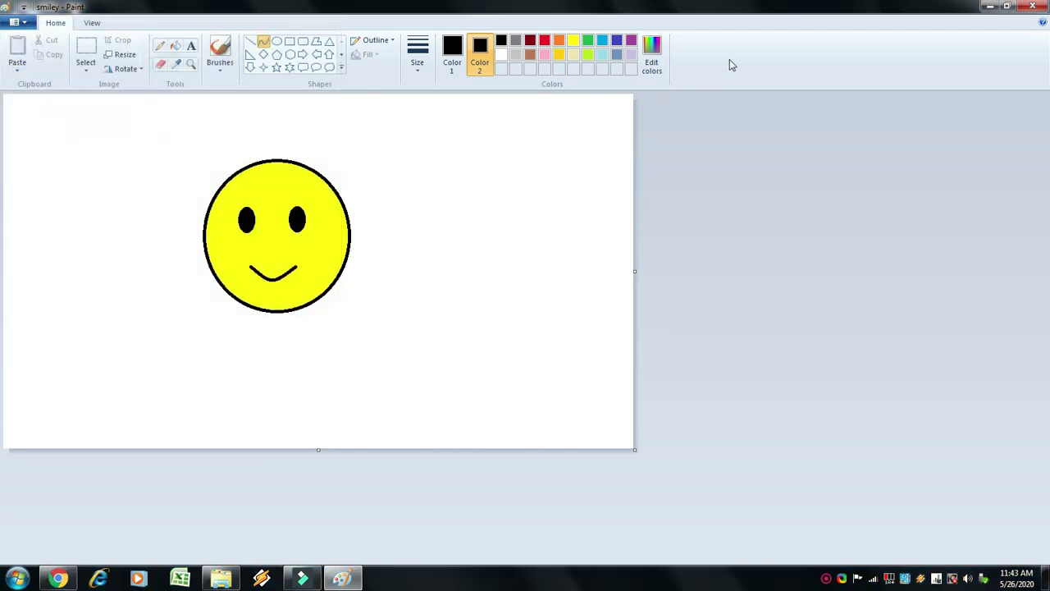
pyautogui.click(989, 6)
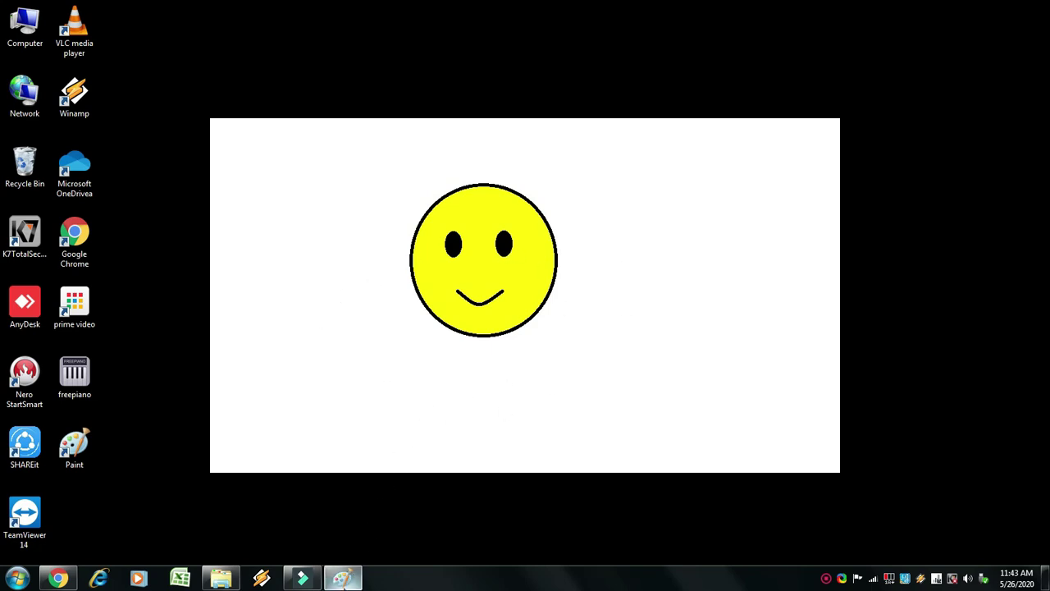
pyautogui.click(342, 579)
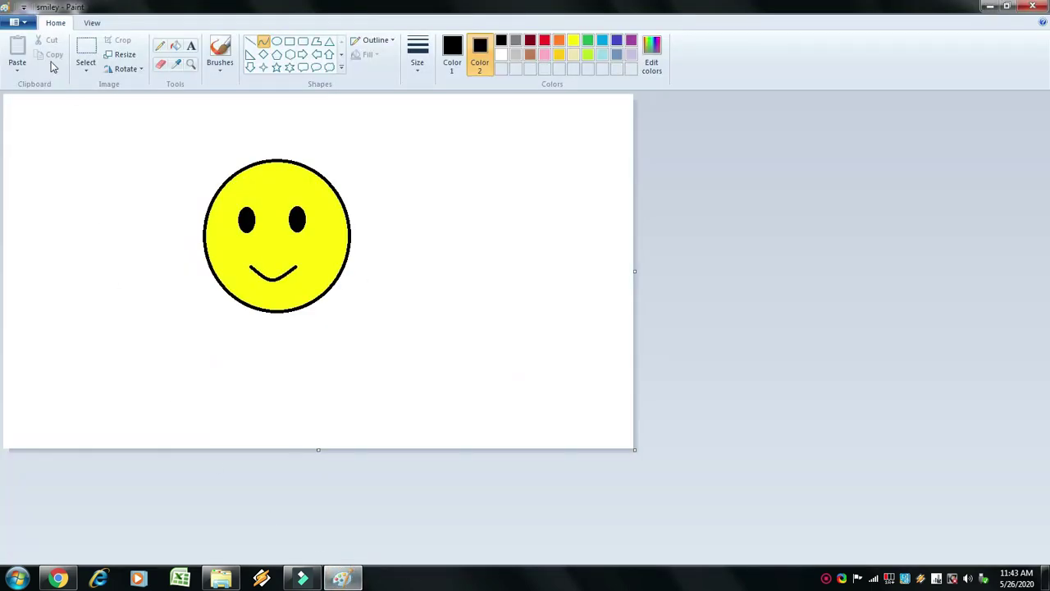
# Step: Set the smiley picture as a tiled desktop background, check it on the desktop, and return to the picture
pyautogui.click(21, 27)
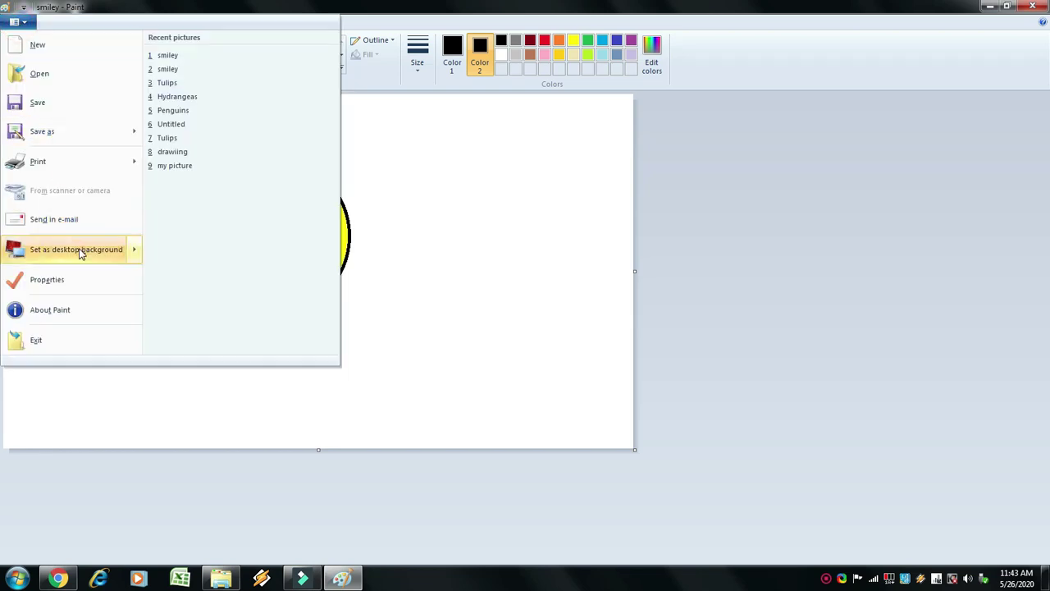
pyautogui.moveTo(89, 251)
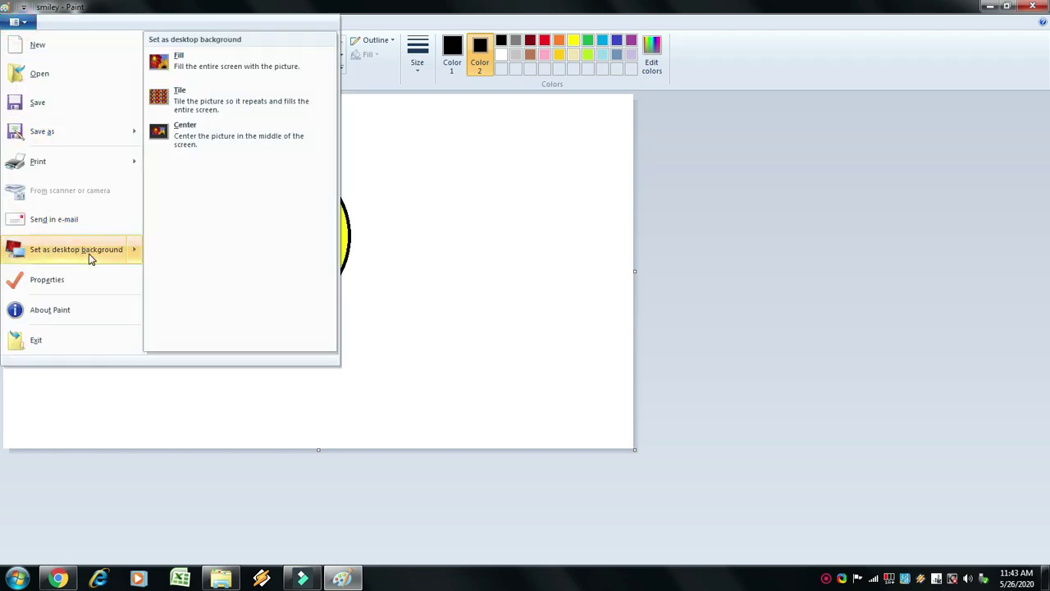
pyautogui.click(196, 100)
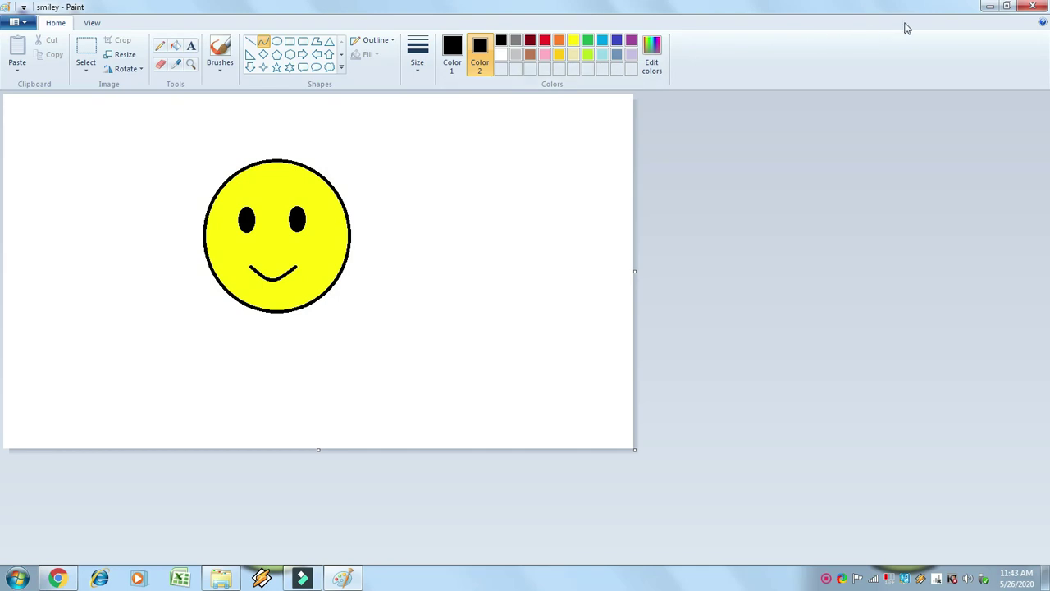
pyautogui.click(990, 6)
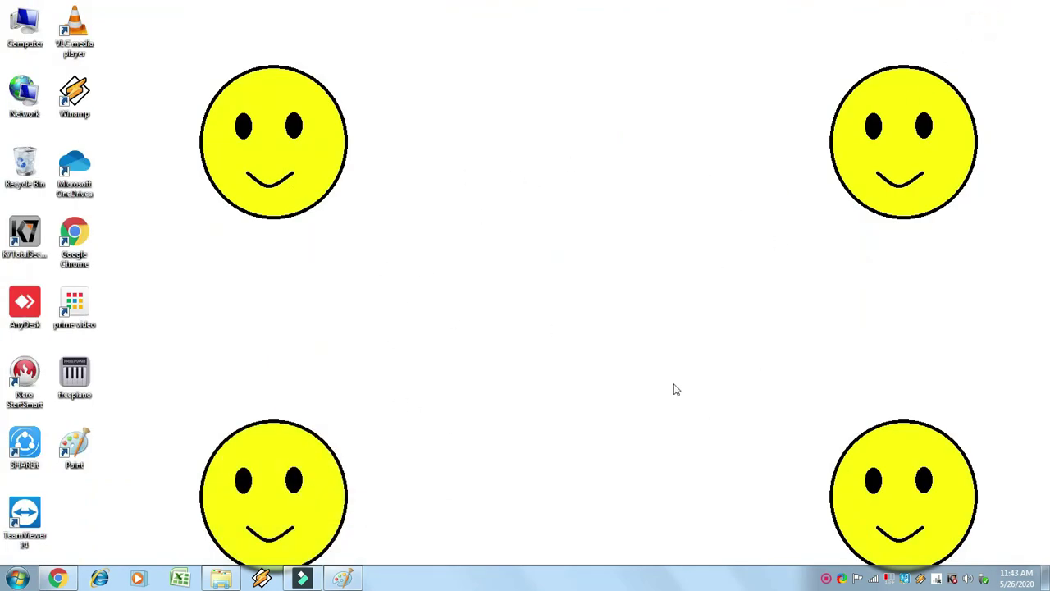
pyautogui.click(342, 580)
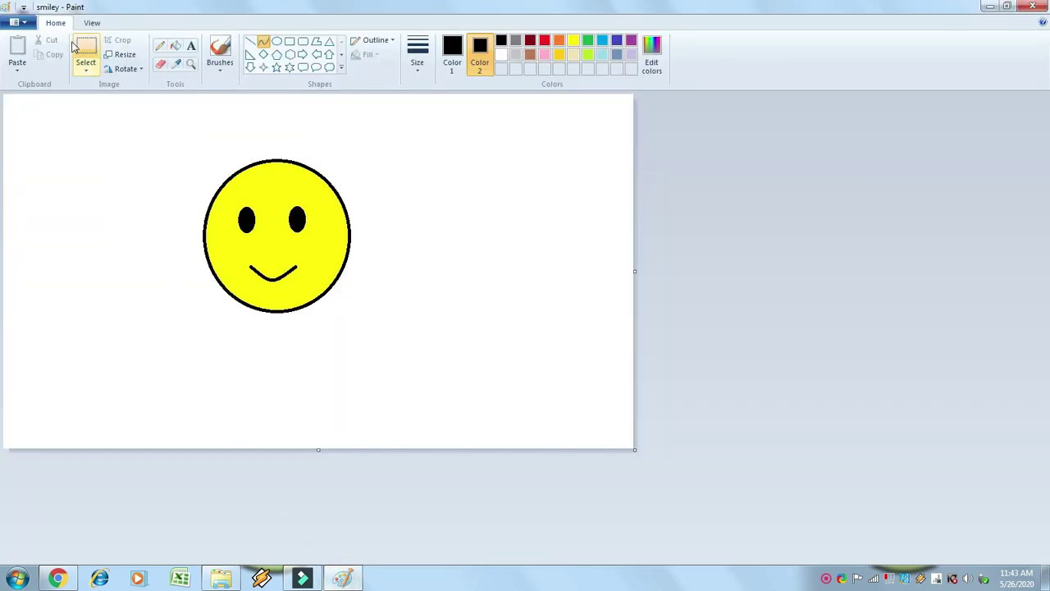
# Step: Reset the picture's dimensions to the default in the image properties and apply
pyautogui.click(24, 22)
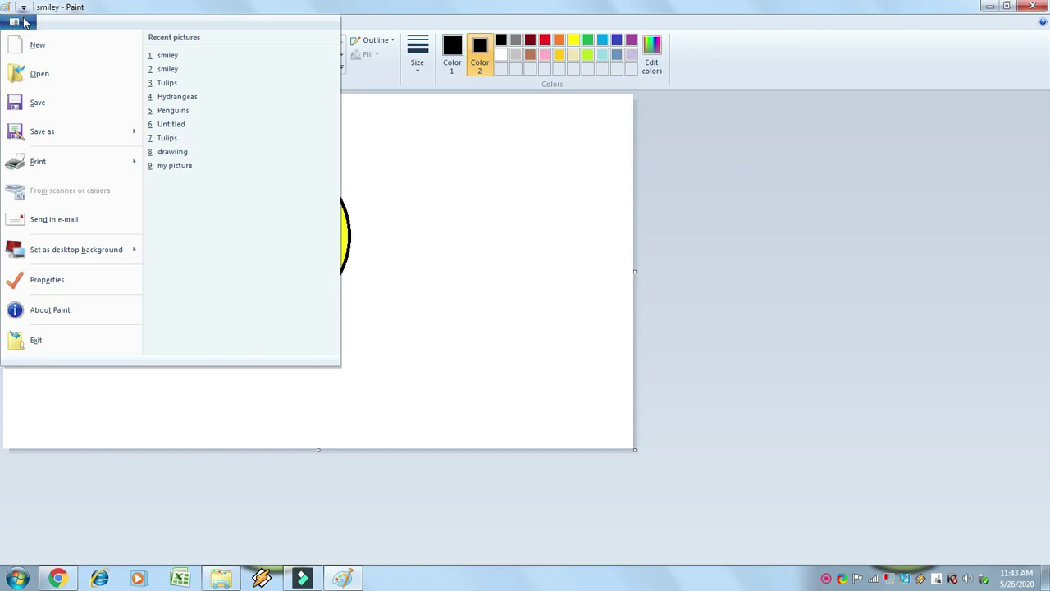
pyautogui.click(48, 282)
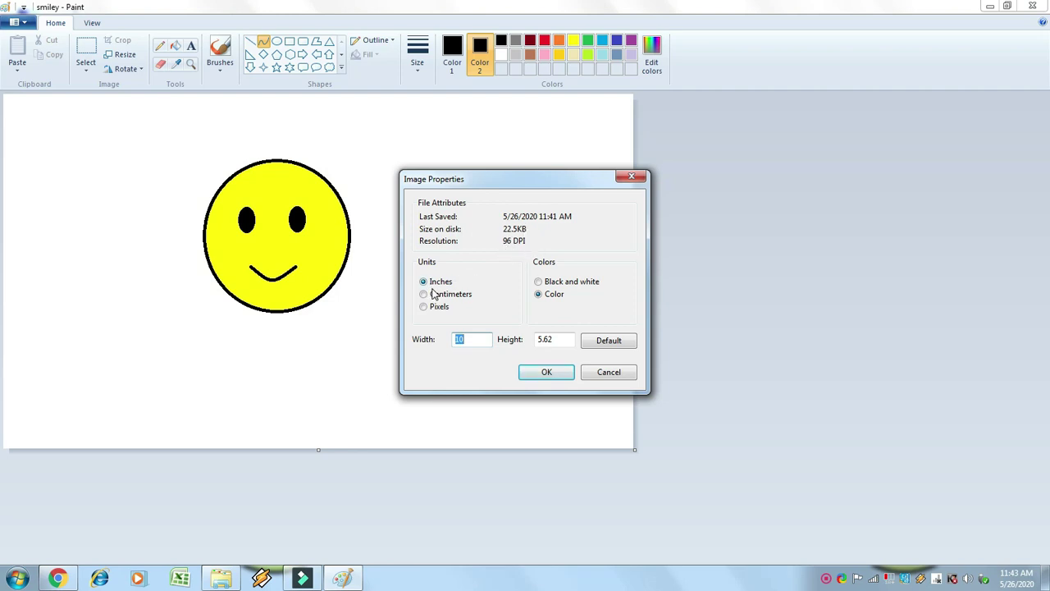
pyautogui.click(608, 344)
pyautogui.click(554, 374)
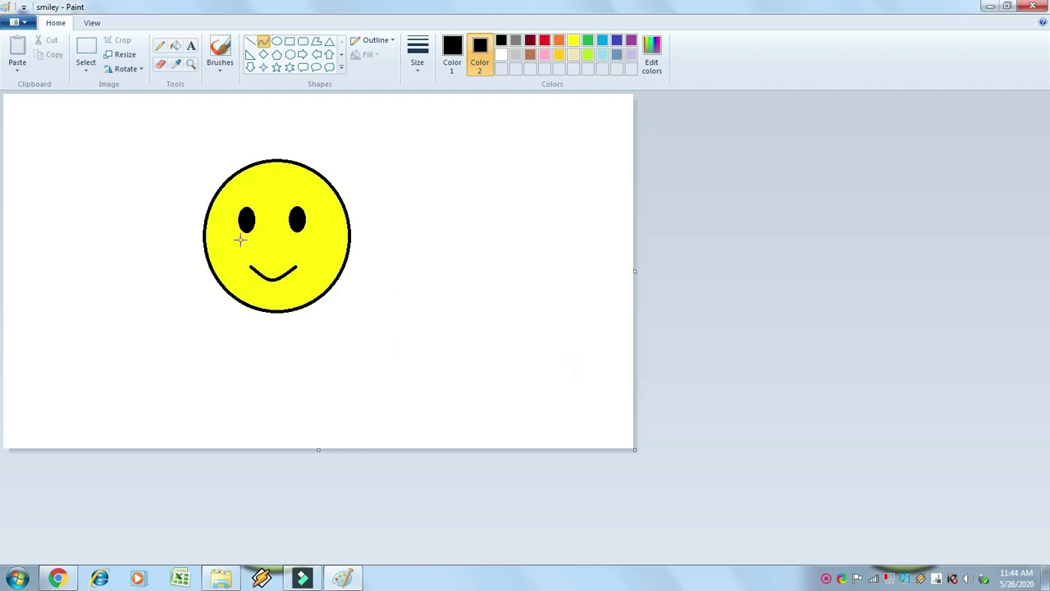
# Step: View the program's version and licence information and close it
pyautogui.click(22, 24)
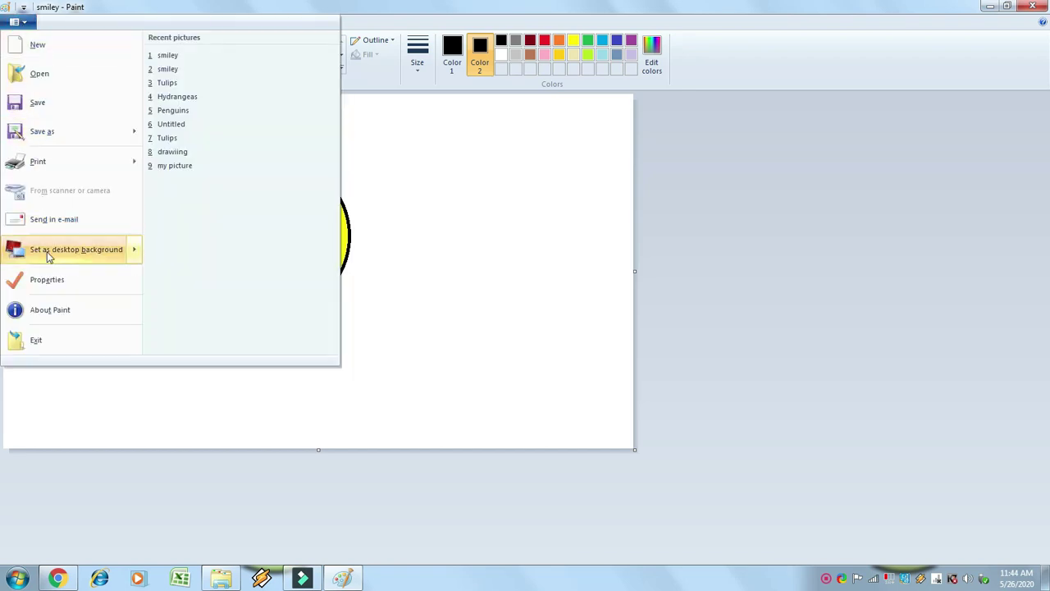
pyautogui.click(52, 310)
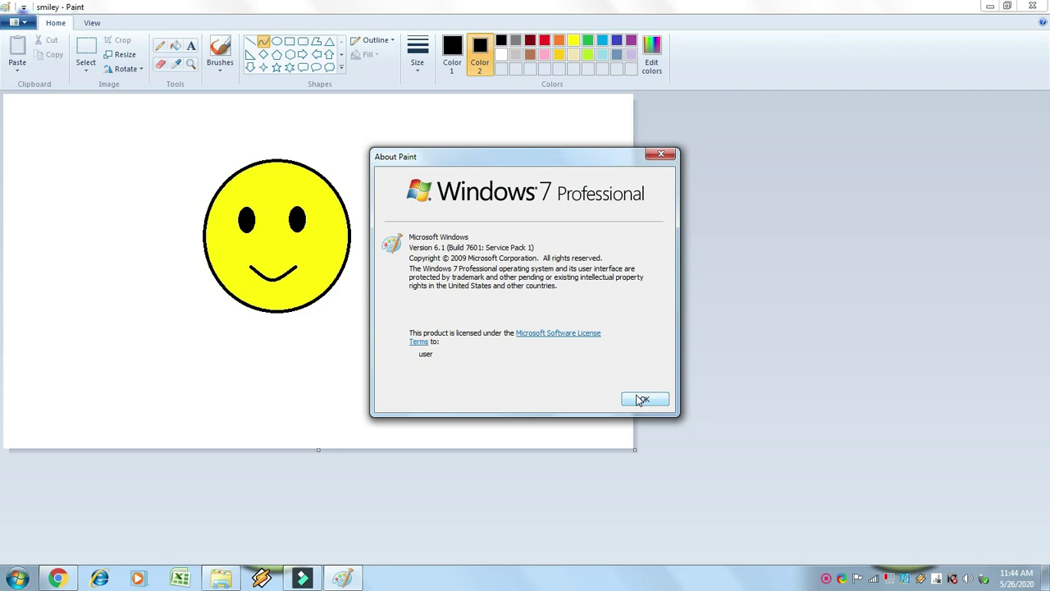
pyautogui.click(641, 400)
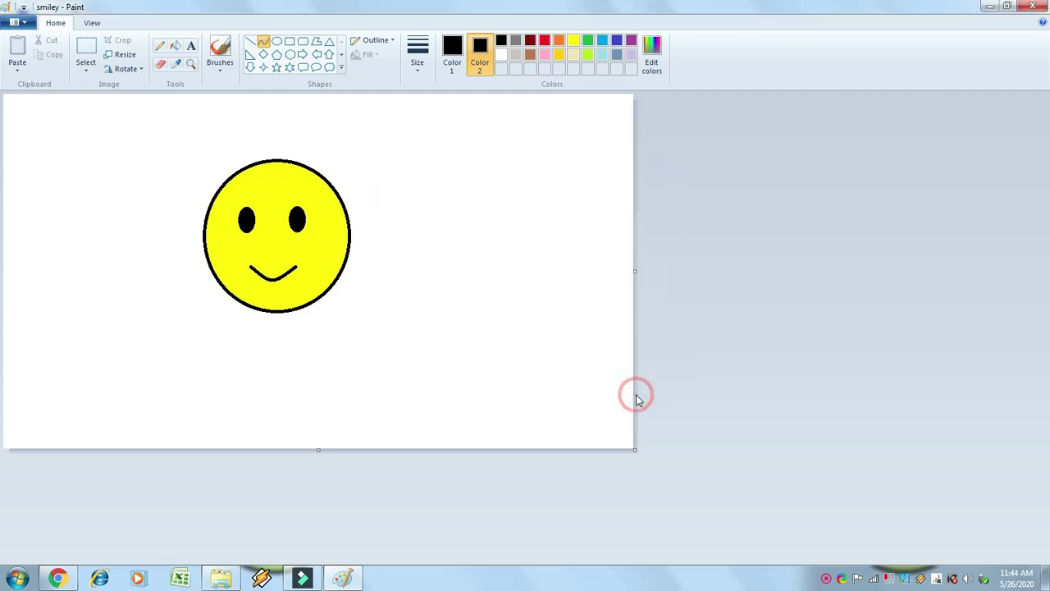
pyautogui.click(22, 26)
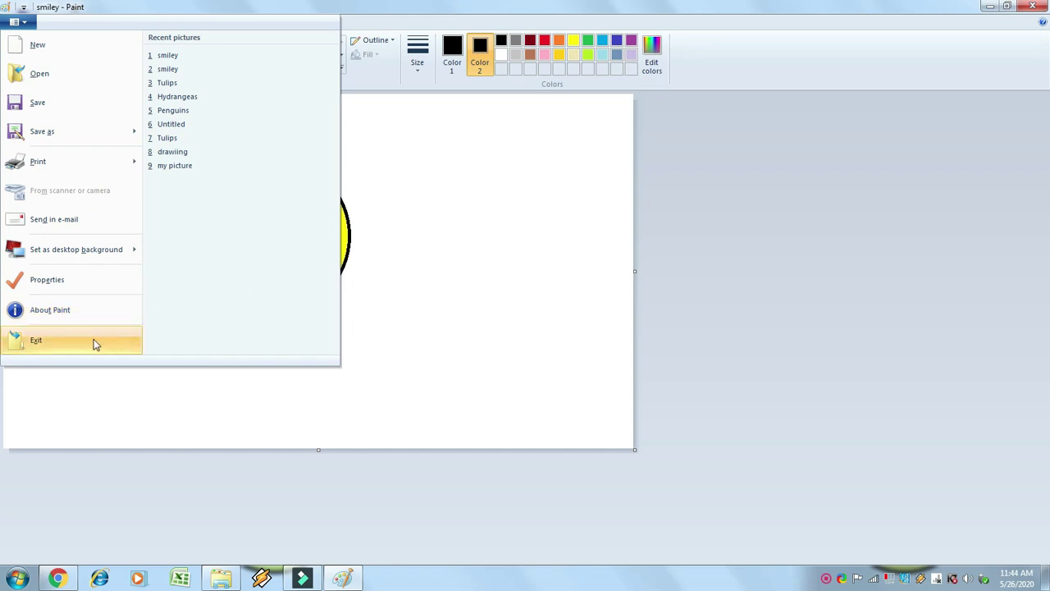
pyautogui.click(369, 225)
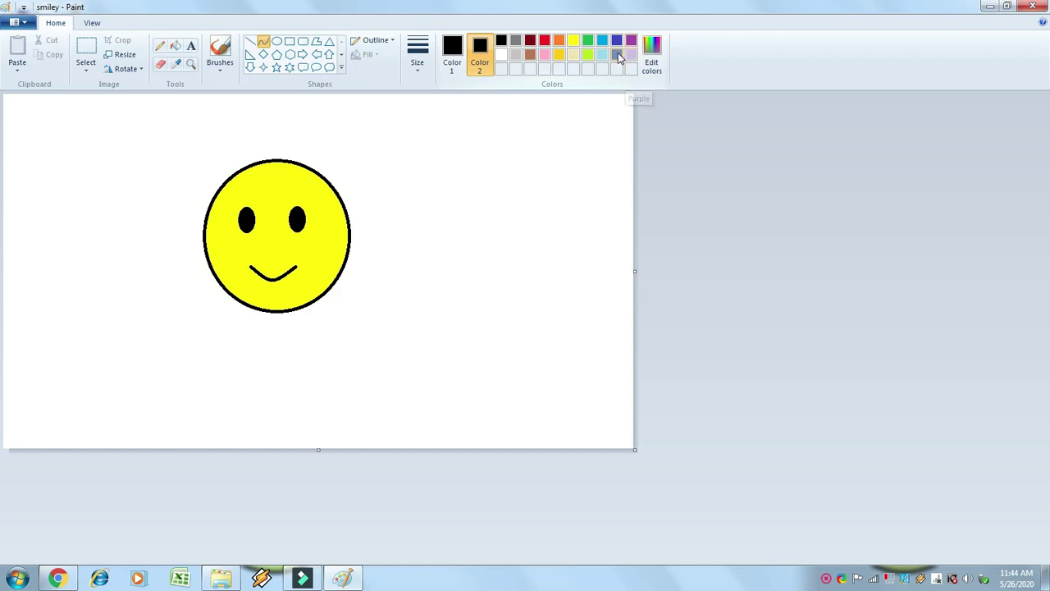
# Step: Inspect the smiley at enlarged zoom levels, zooming in and out repeatedly, and restore the view to 100%
pyautogui.click(93, 24)
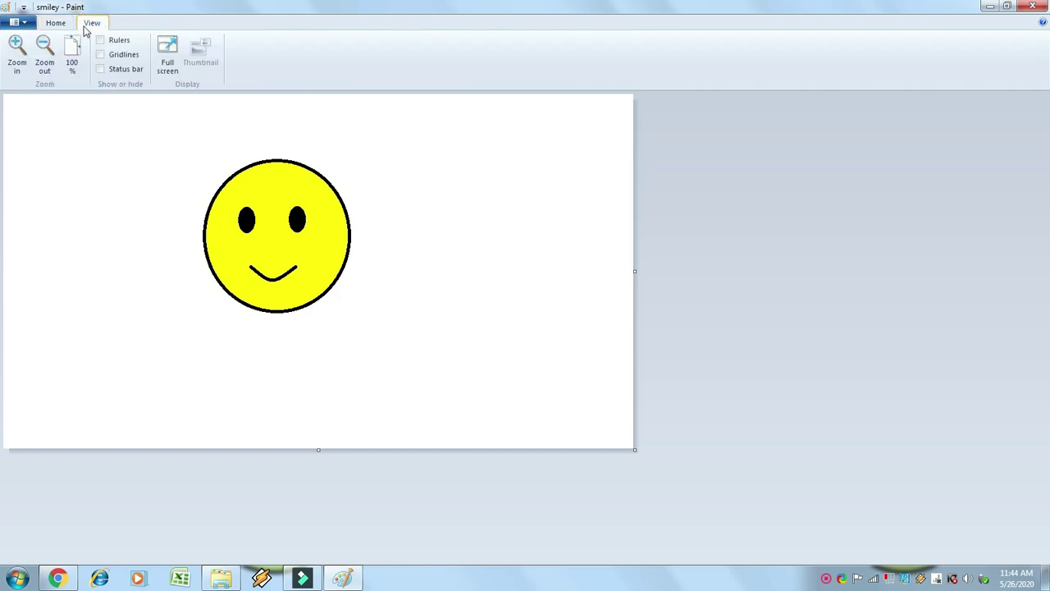
pyautogui.click(16, 50)
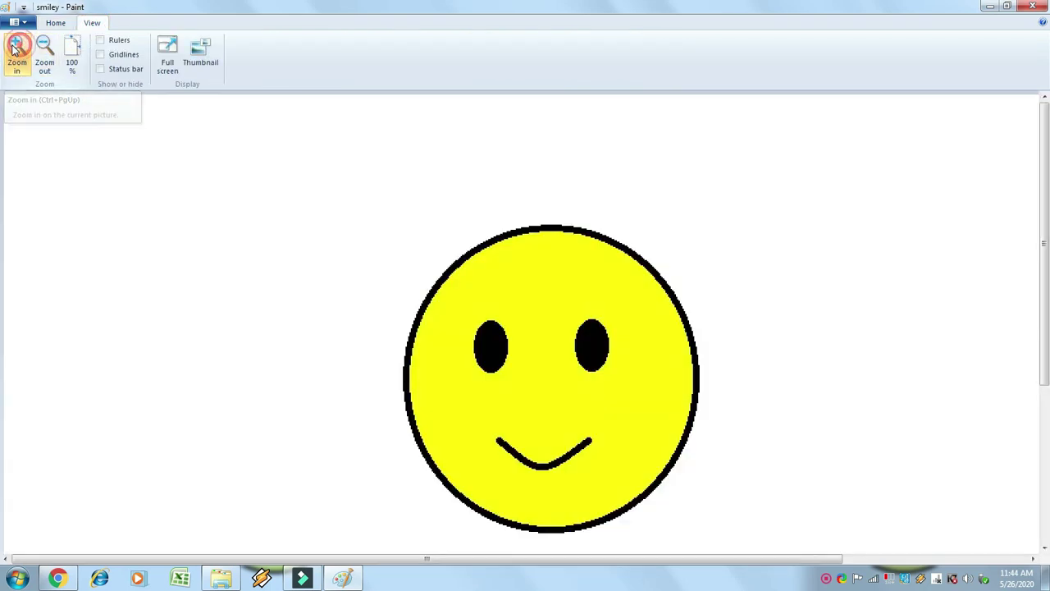
pyautogui.click(16, 49)
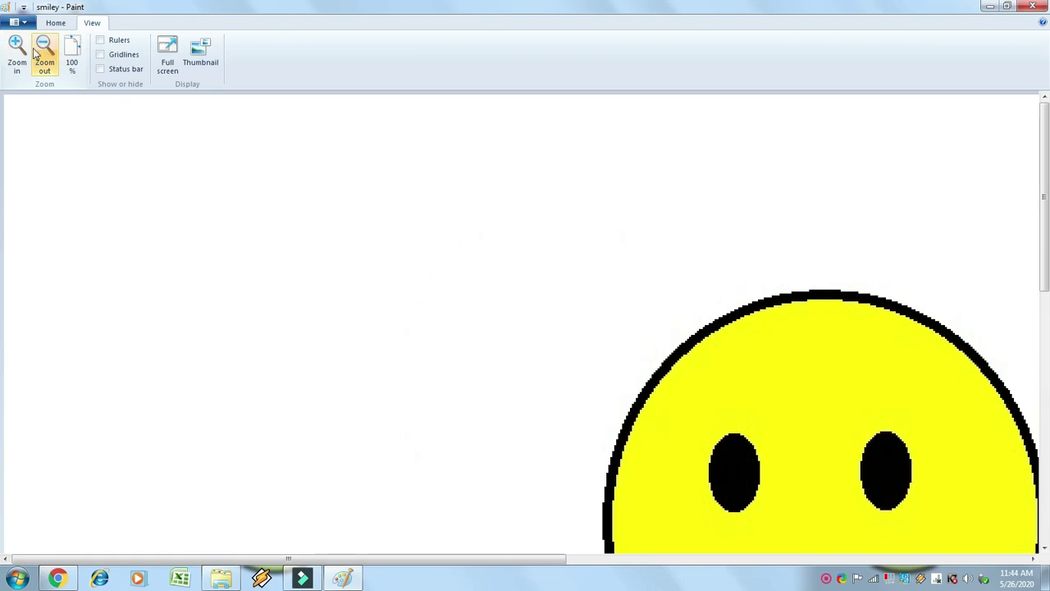
pyautogui.click(44, 49)
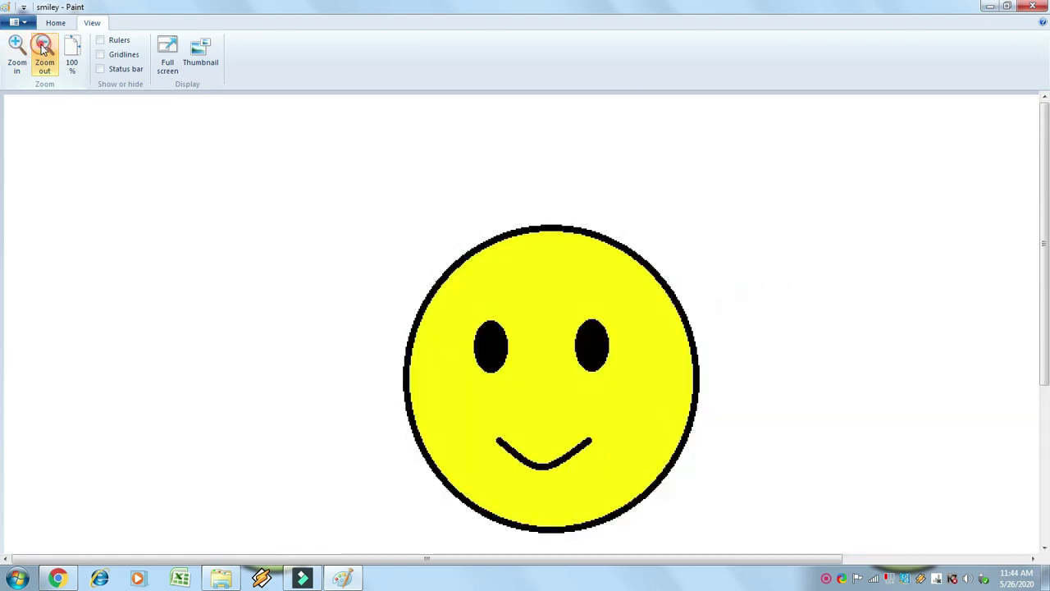
pyautogui.click(44, 50)
pyautogui.click(17, 49)
pyautogui.click(16, 49)
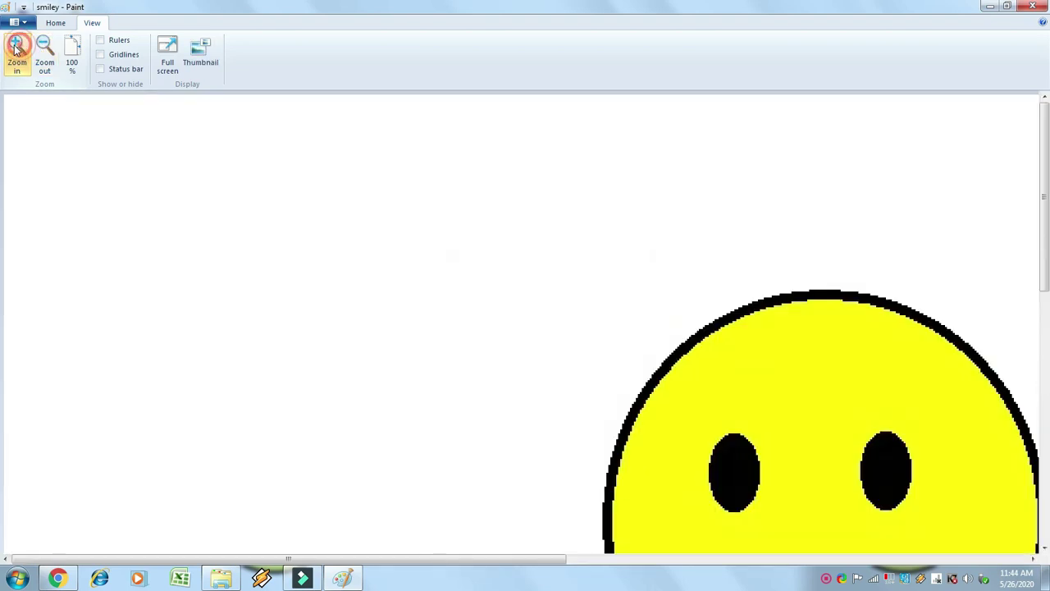
pyautogui.click(44, 49)
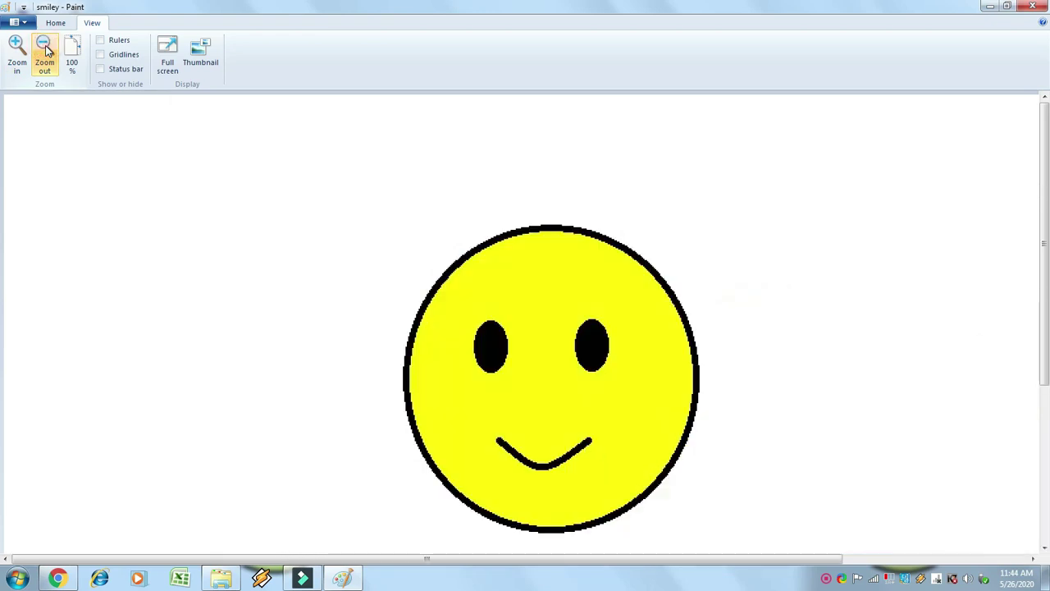
pyautogui.click(45, 49)
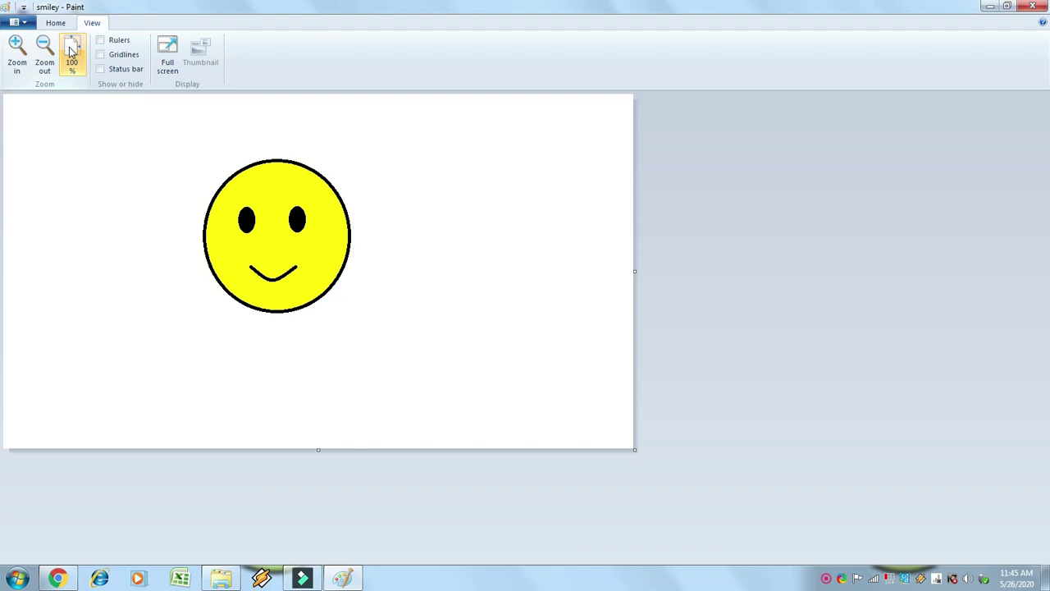
pyautogui.click(18, 48)
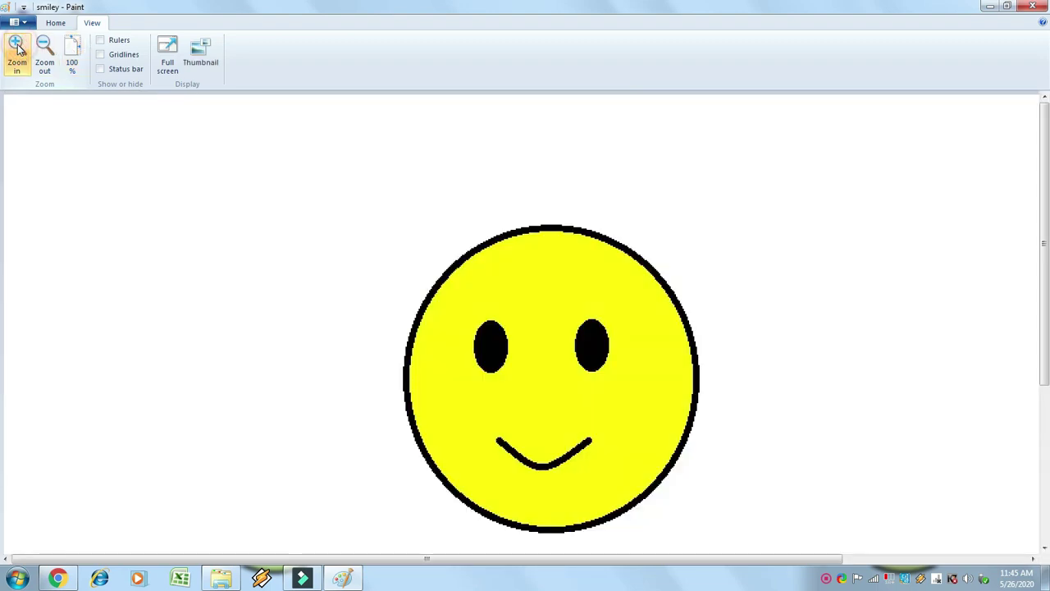
pyautogui.click(70, 50)
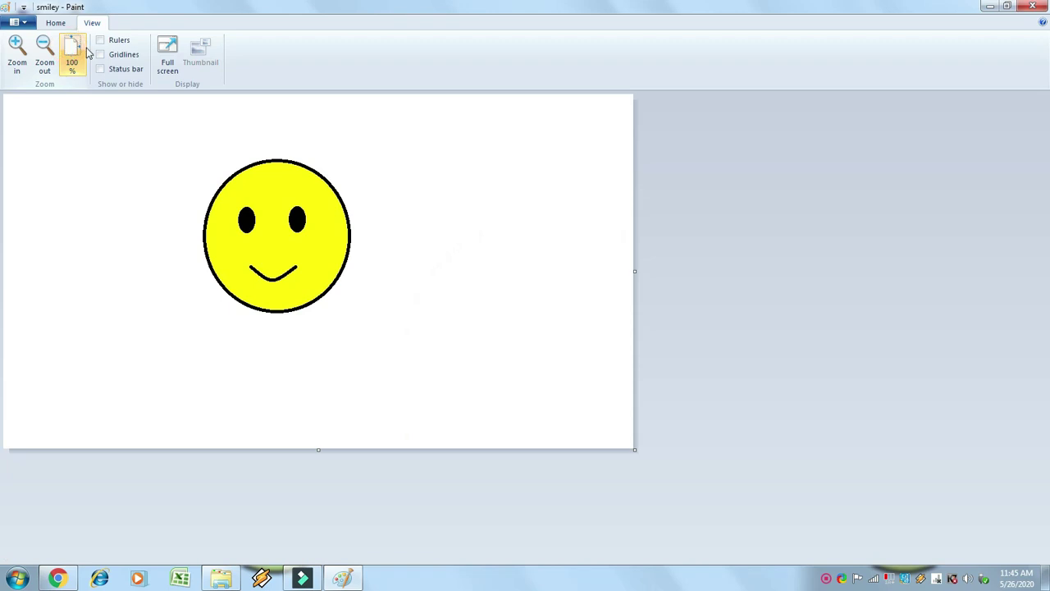
# Step: Show and hide the rulers around the canvas, and do the same with the gridlines
pyautogui.click(100, 45)
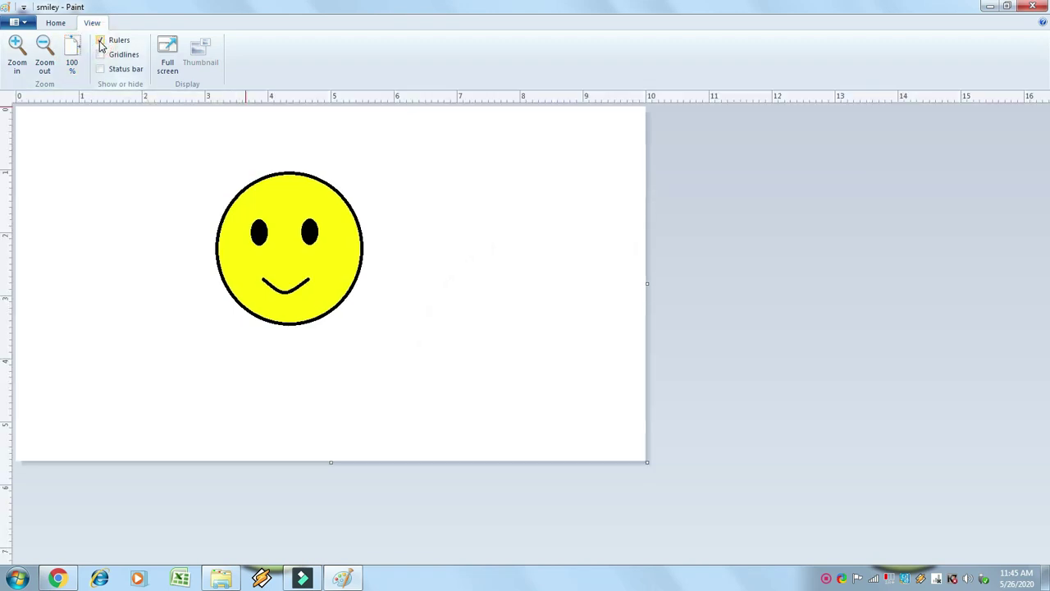
pyautogui.click(101, 45)
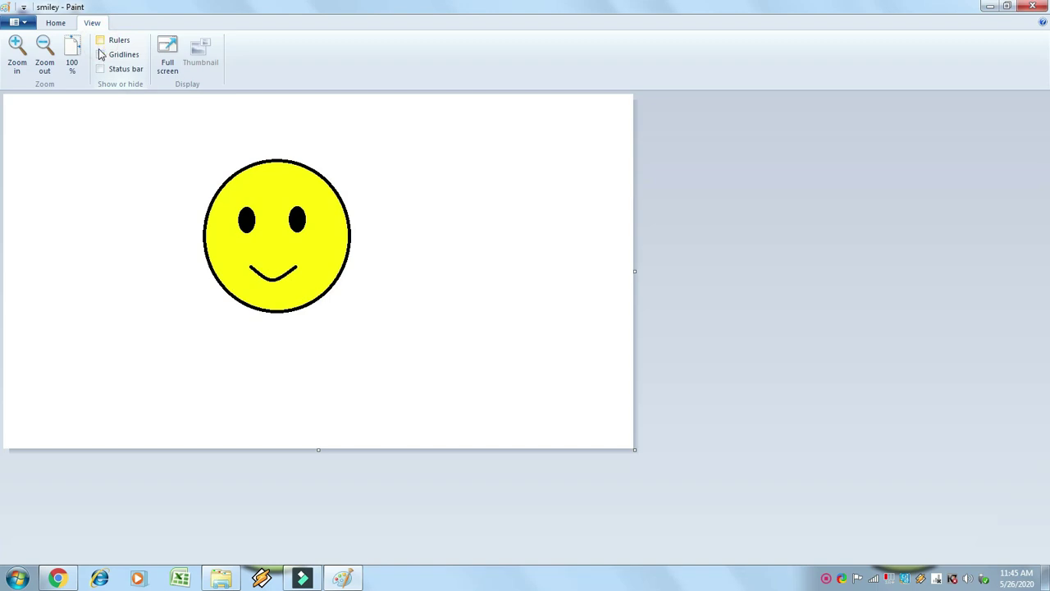
pyautogui.click(100, 55)
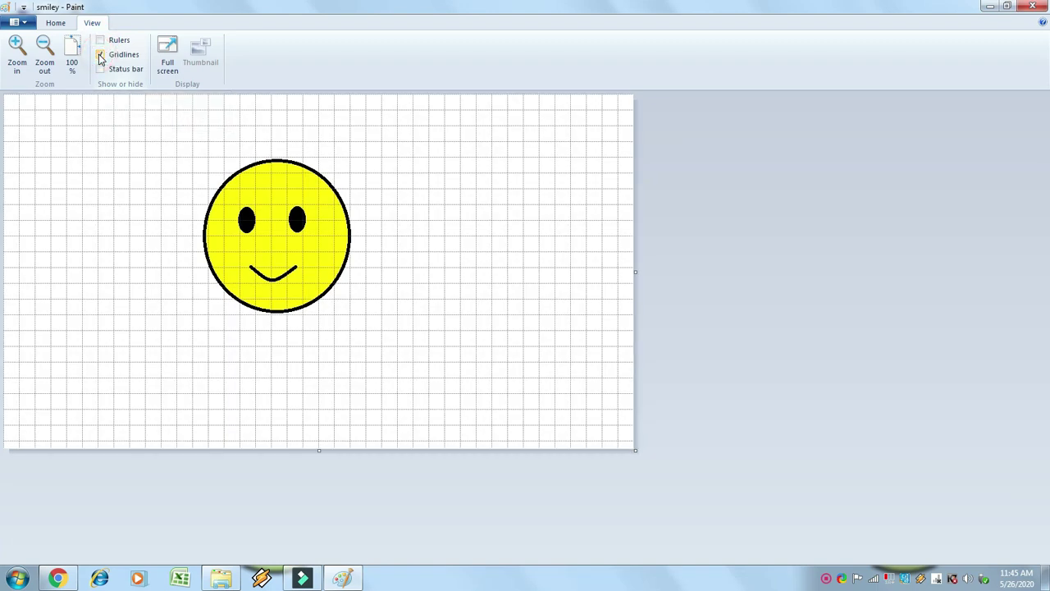
pyautogui.click(100, 55)
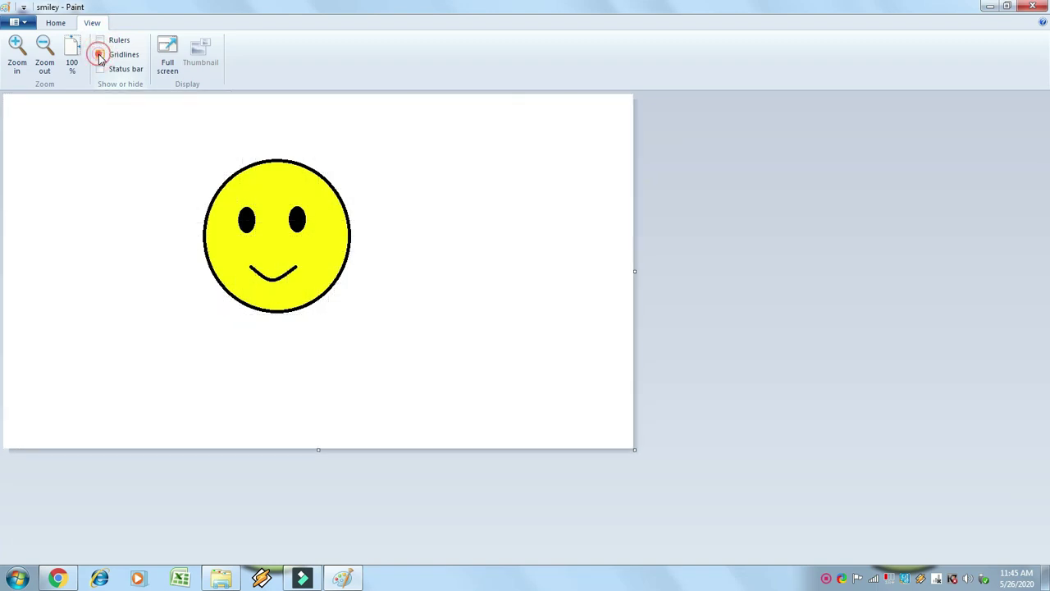
# Step: Show the status bar and display the smiley picture in full screen
pyautogui.click(100, 70)
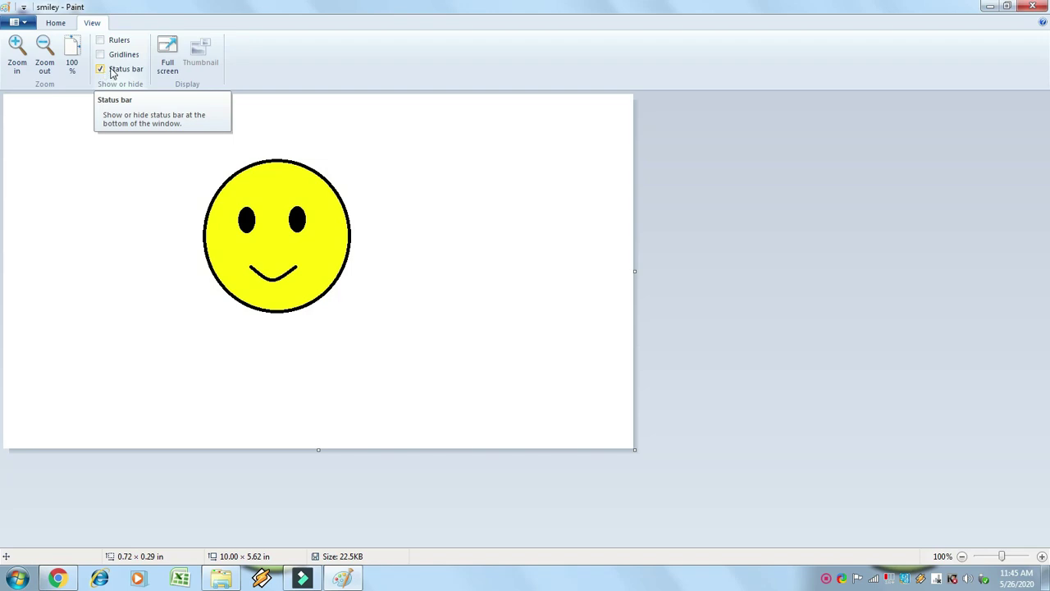
pyautogui.click(165, 51)
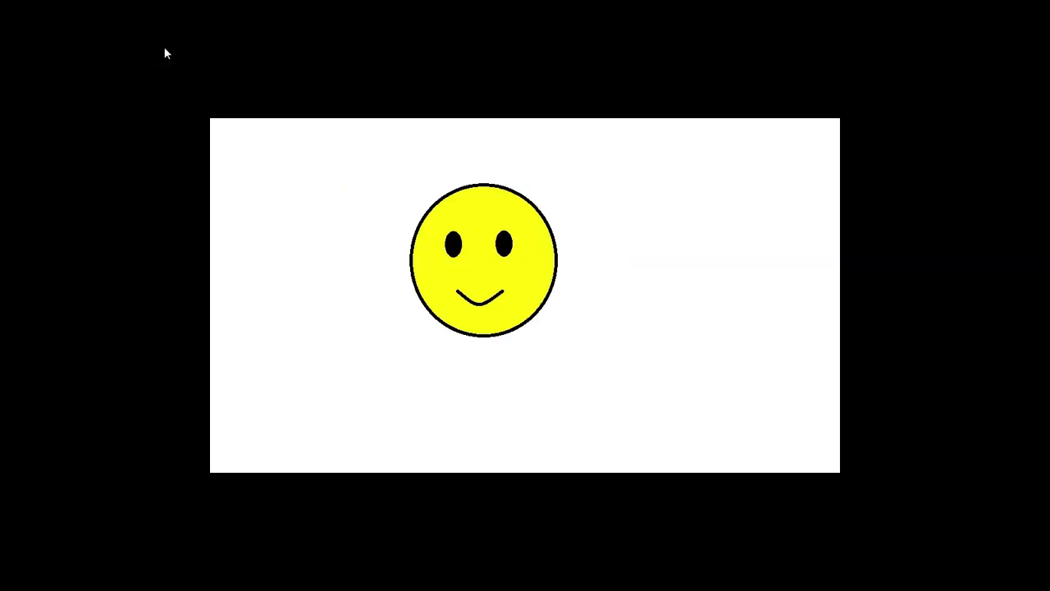
# Step: Exit full screen and draw short black lines across the smile's ends, about 0.12 × 0.12 in on the left and 0.15 × 0.14 in on the right
pyautogui.click(165, 53)
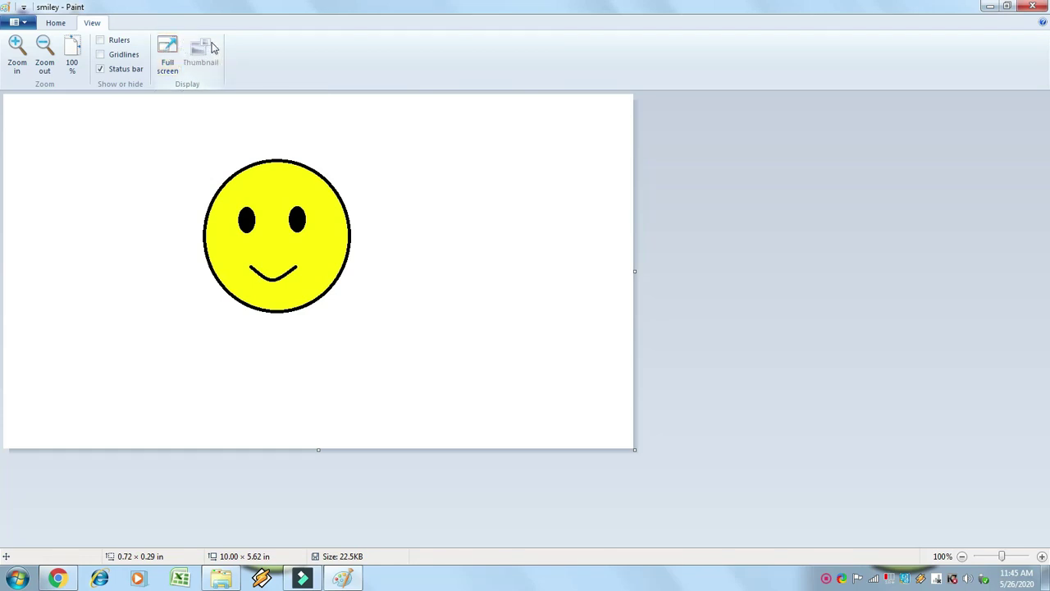
pyautogui.click(16, 48)
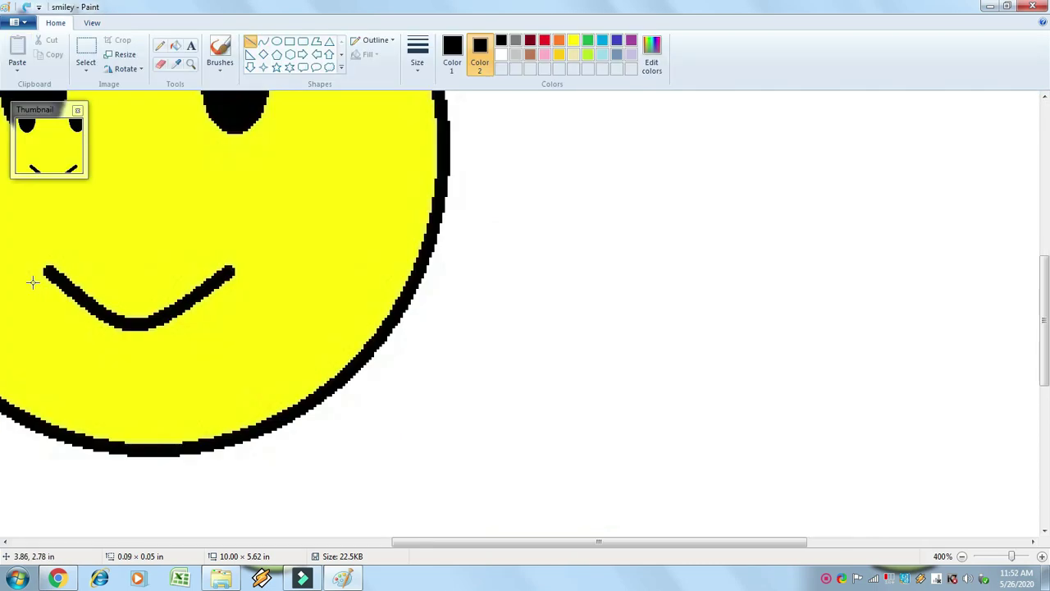
pyautogui.moveTo(33, 282); pyautogui.dragTo(60, 256)
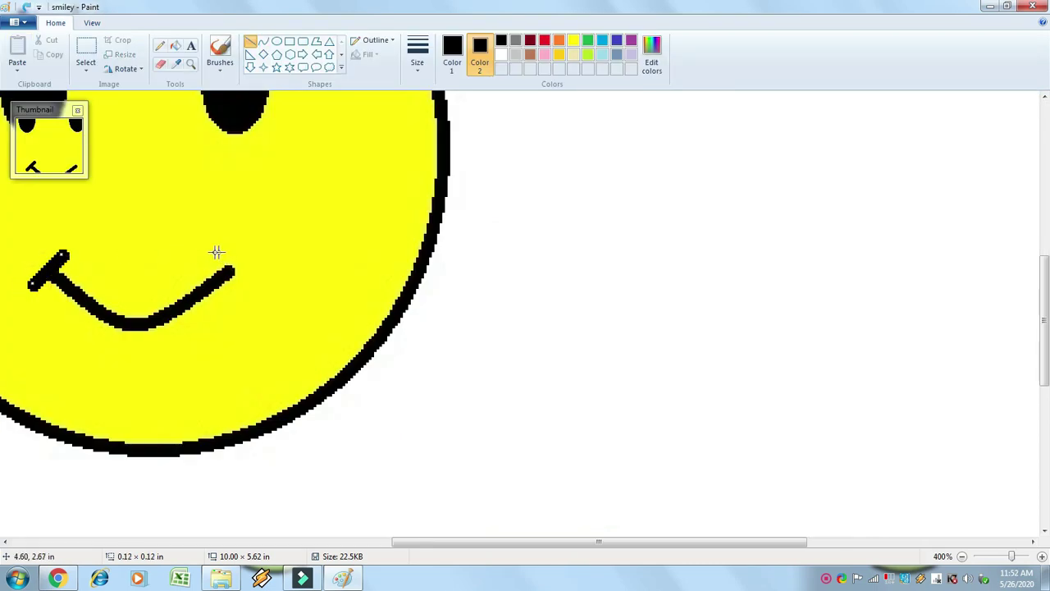
pyautogui.moveTo(214, 250); pyautogui.dragTo(248, 284)
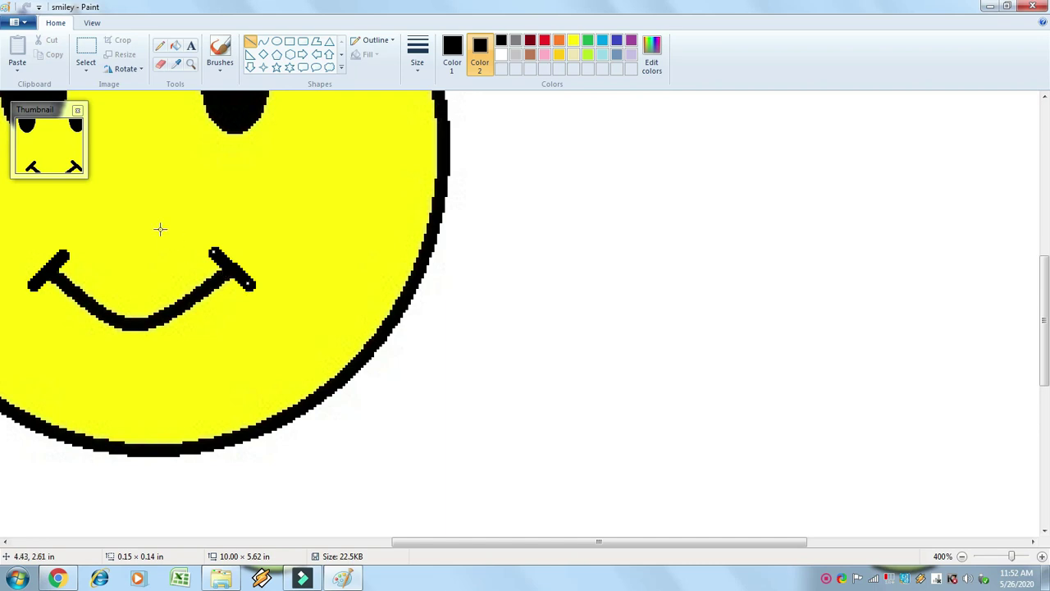
# Step: Restore the smiley picture's zoom to 100% and open the help article on using Paint
pyautogui.click(97, 24)
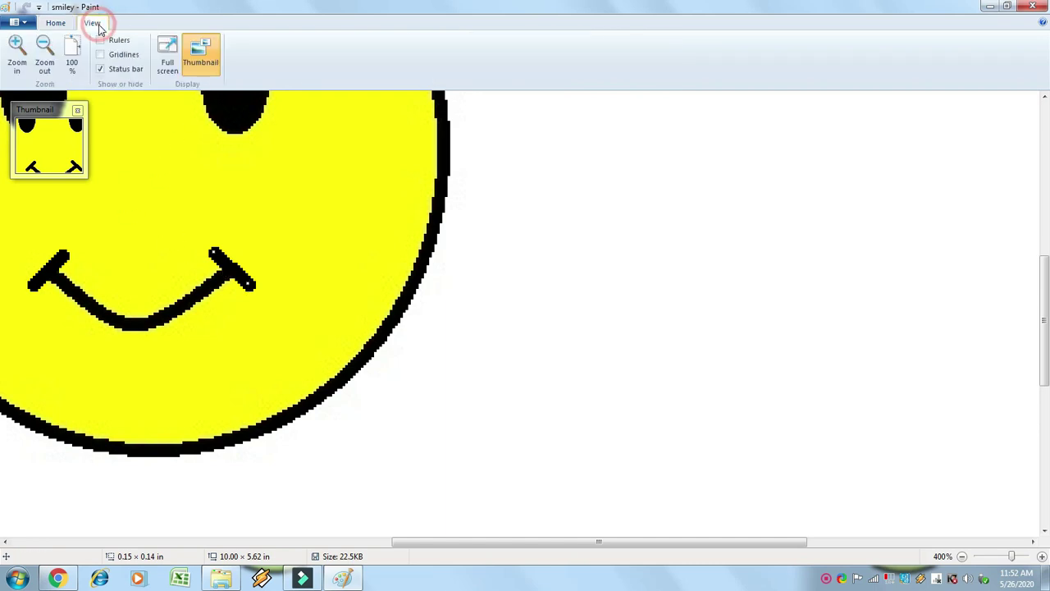
pyautogui.click(45, 53)
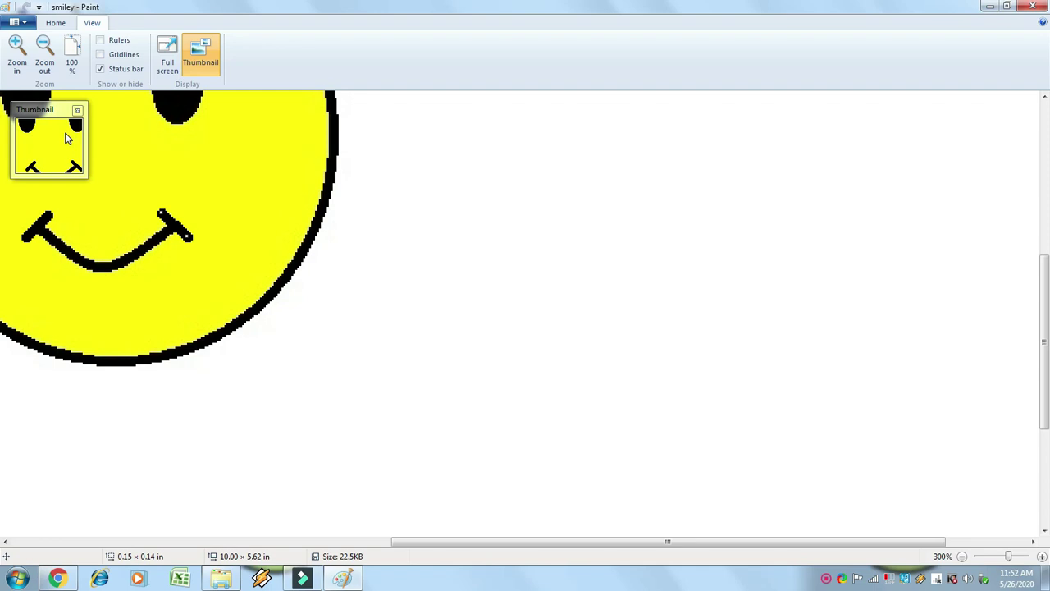
pyautogui.click(72, 51)
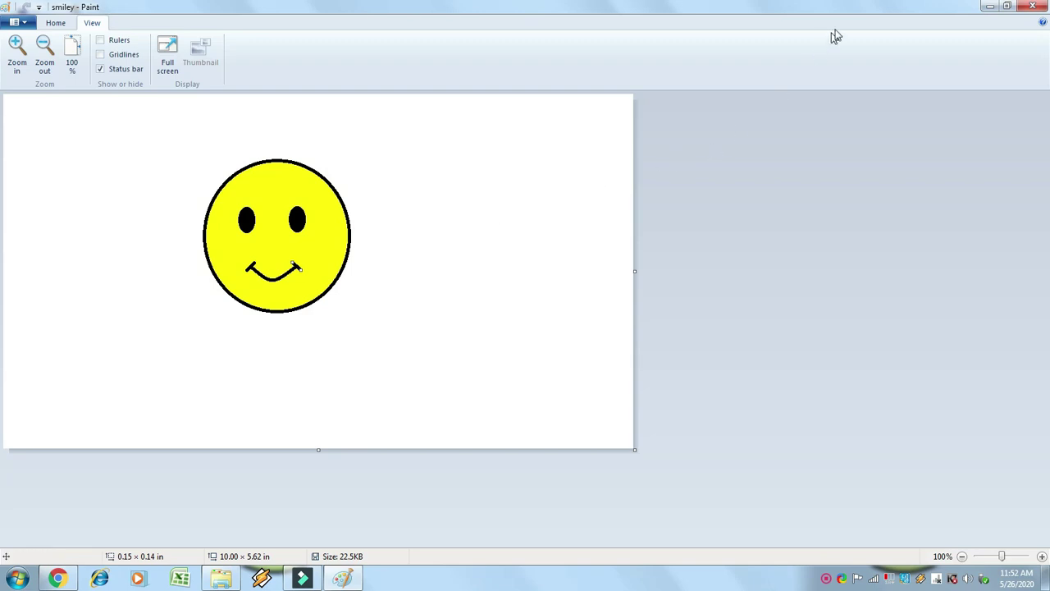
pyautogui.click(1042, 26)
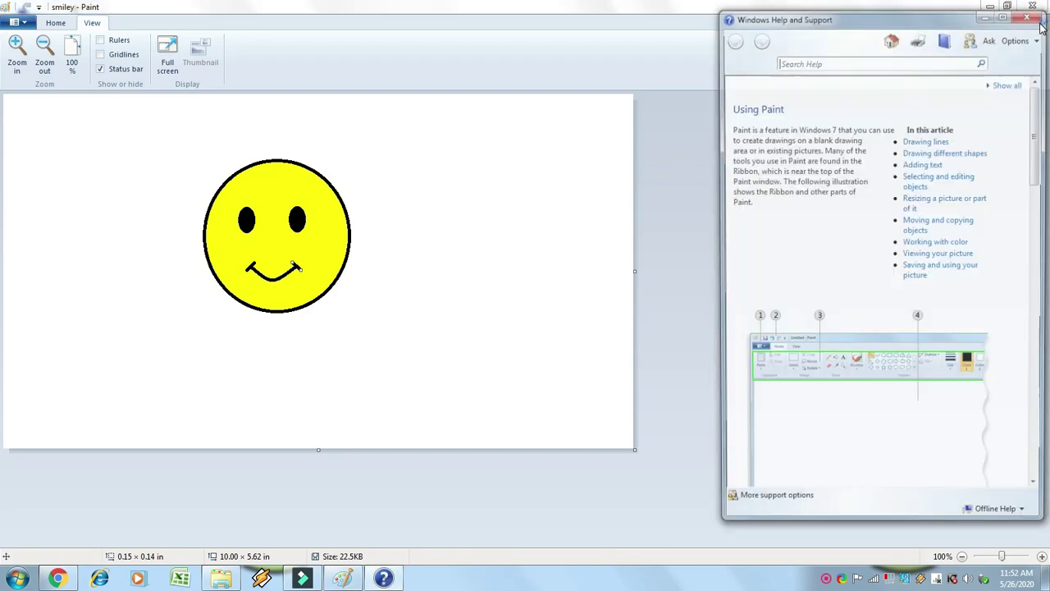